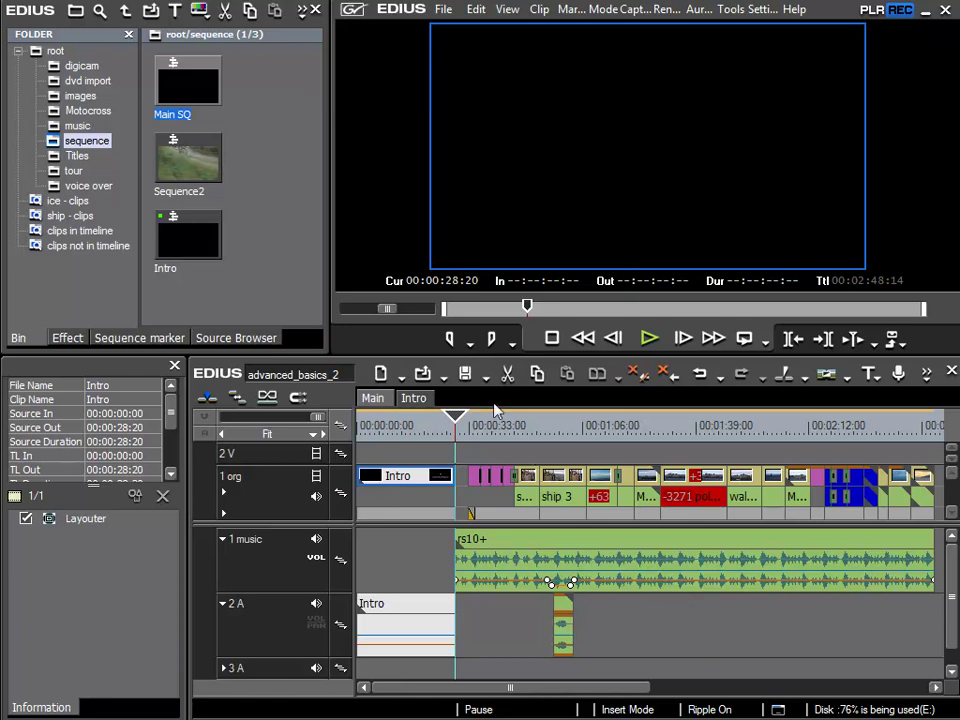
Open the File menu's Export submenu to reach Burn to disc
{"action": "left_click", "coordinate": [442, 9]}
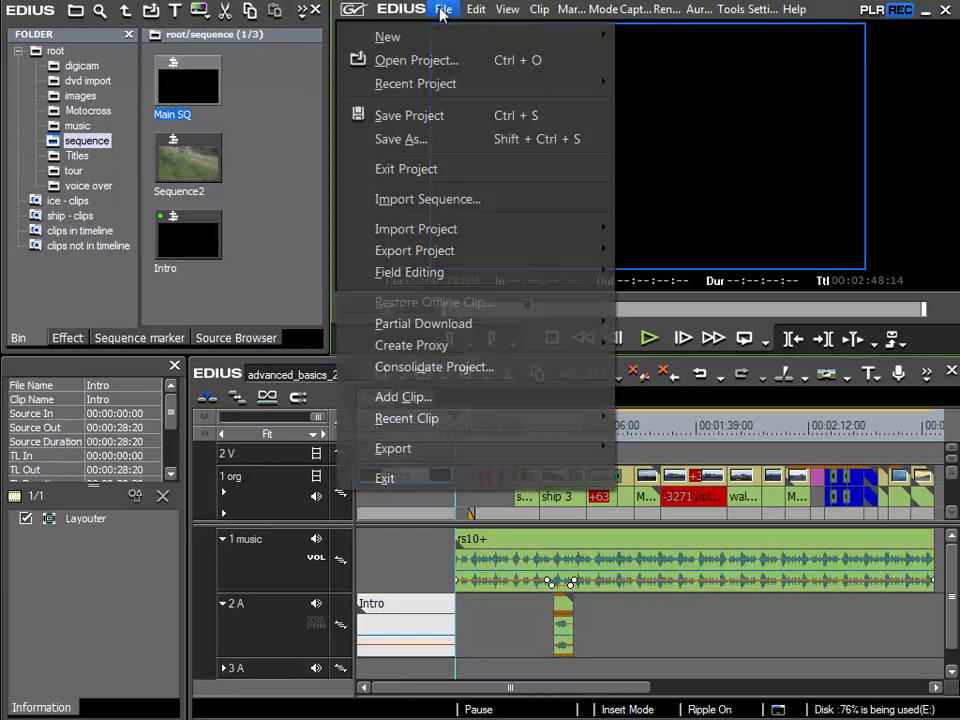
{"action": "mouse_move", "coordinate": [407, 452]}
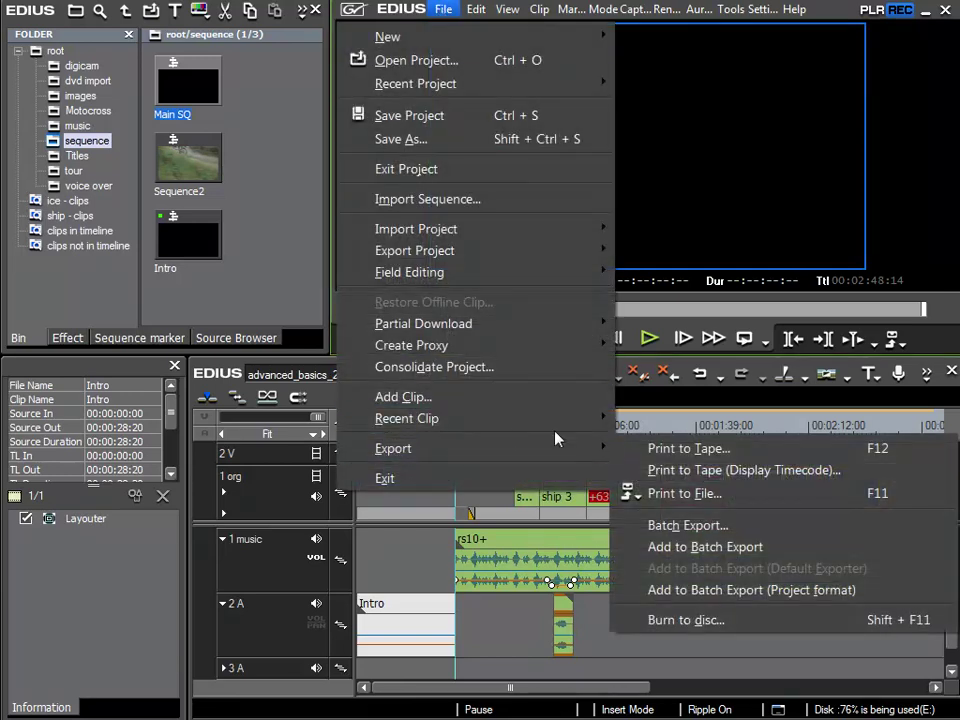
Start the Burn to disc setup and uncheck No Chapter Menu (Only One Chapter) on the Style page
{"action": "left_click", "coordinate": [857, 623]}
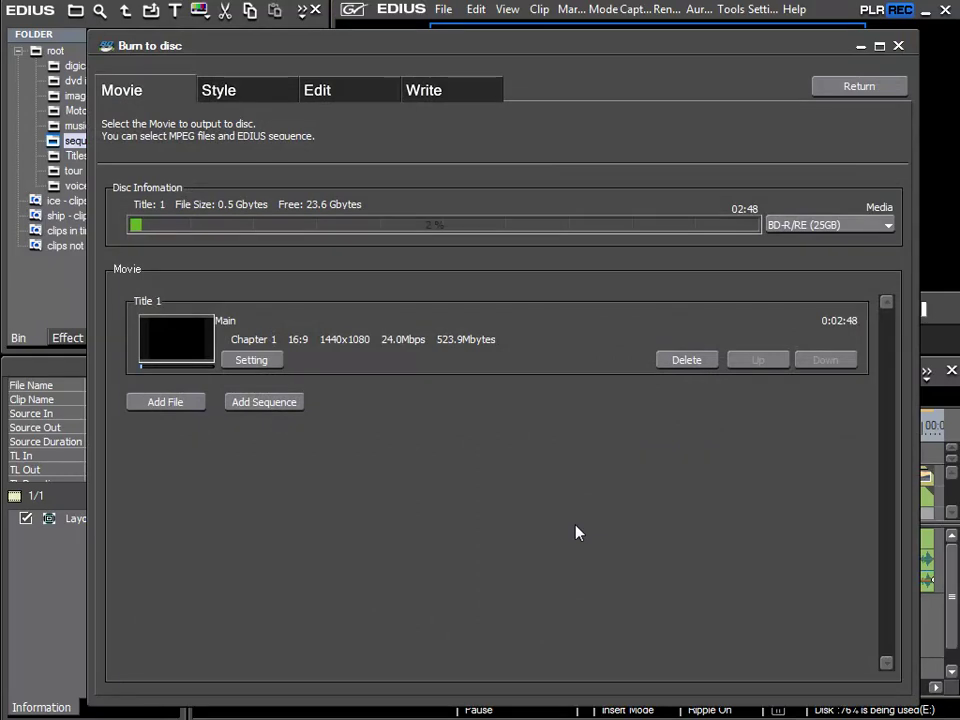
{"action": "left_click", "coordinate": [215, 96]}
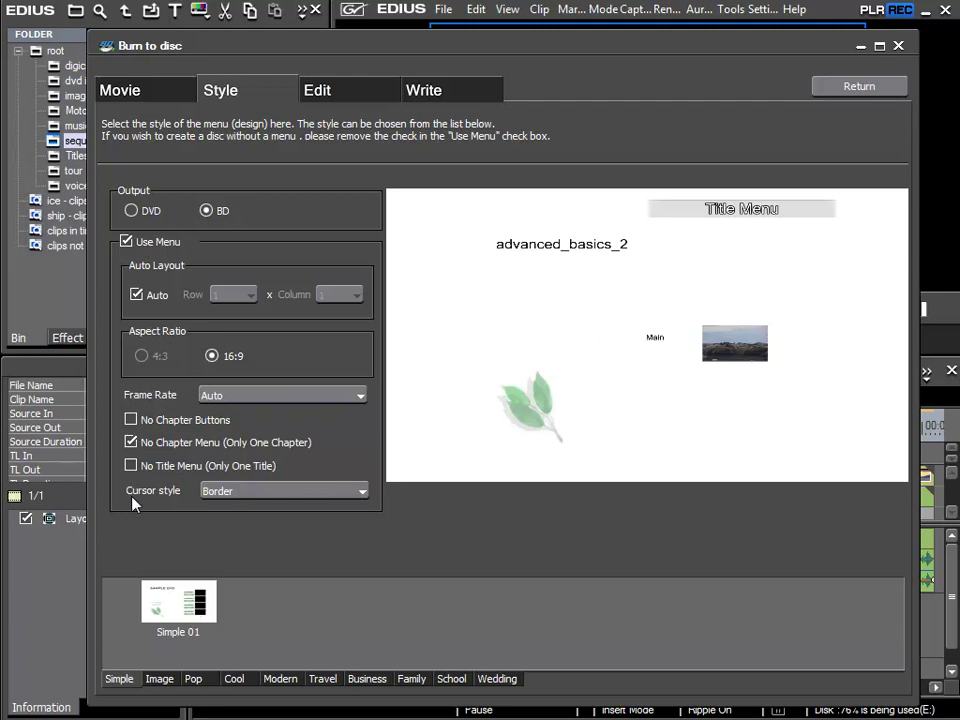
{"action": "left_click", "coordinate": [131, 442]}
Show the Chapter Menu (Title 1) page in the Edit tab and select its chapter thumbnail
{"action": "left_click", "coordinate": [328, 97]}
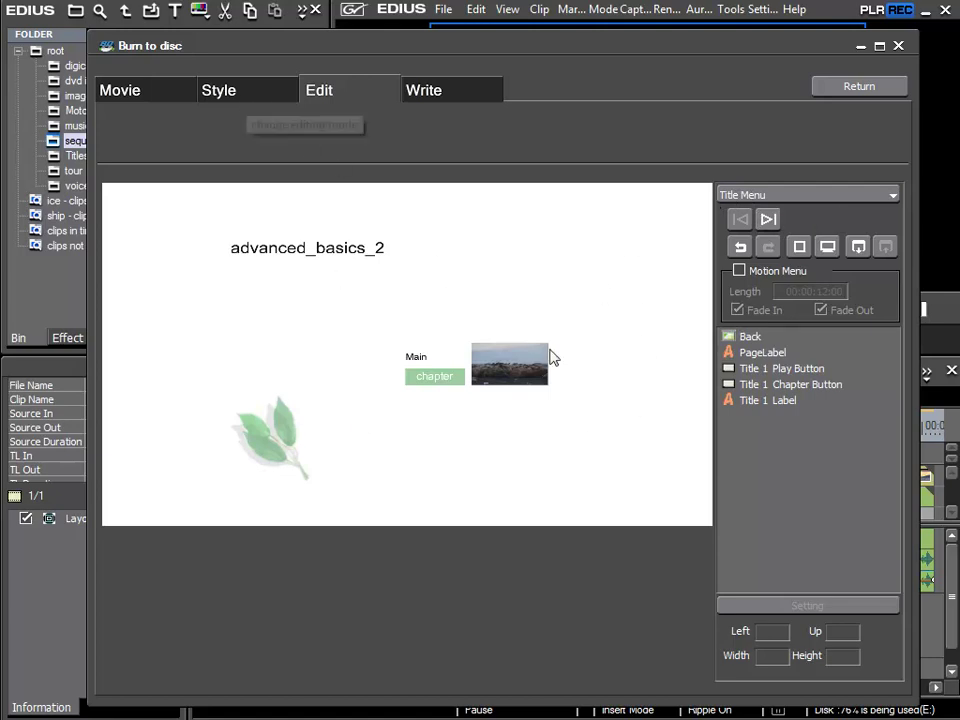
{"action": "left_click", "coordinate": [771, 197]}
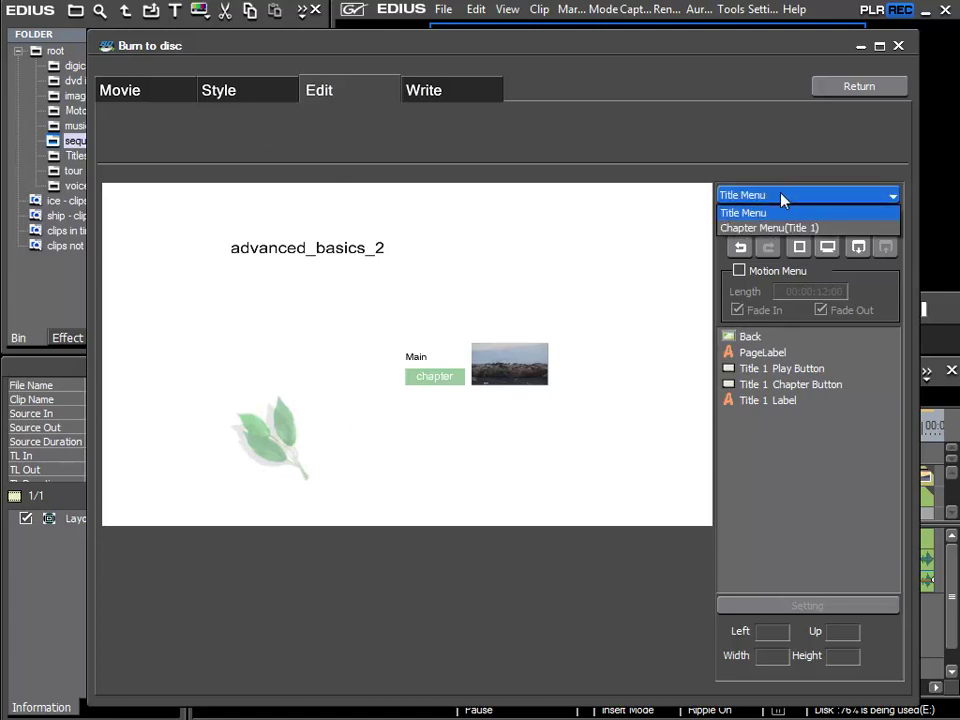
{"action": "left_click", "coordinate": [783, 228]}
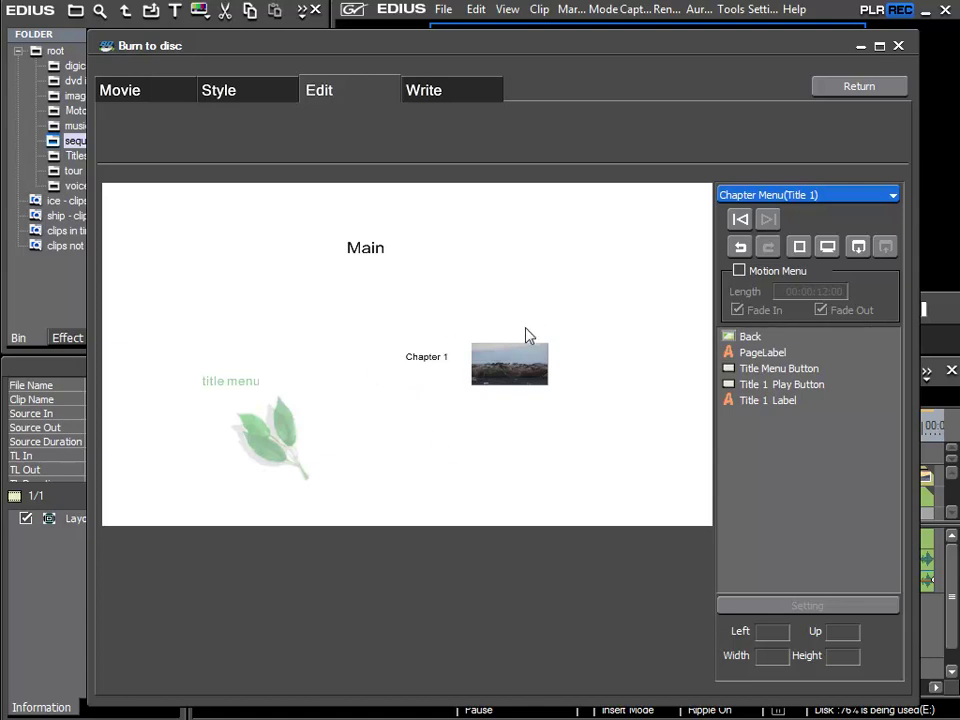
{"action": "left_click", "coordinate": [509, 375]}
Close Burn to disc, save and return to EDIUS, then show the Sequence marker list
{"action": "left_click", "coordinate": [899, 46]}
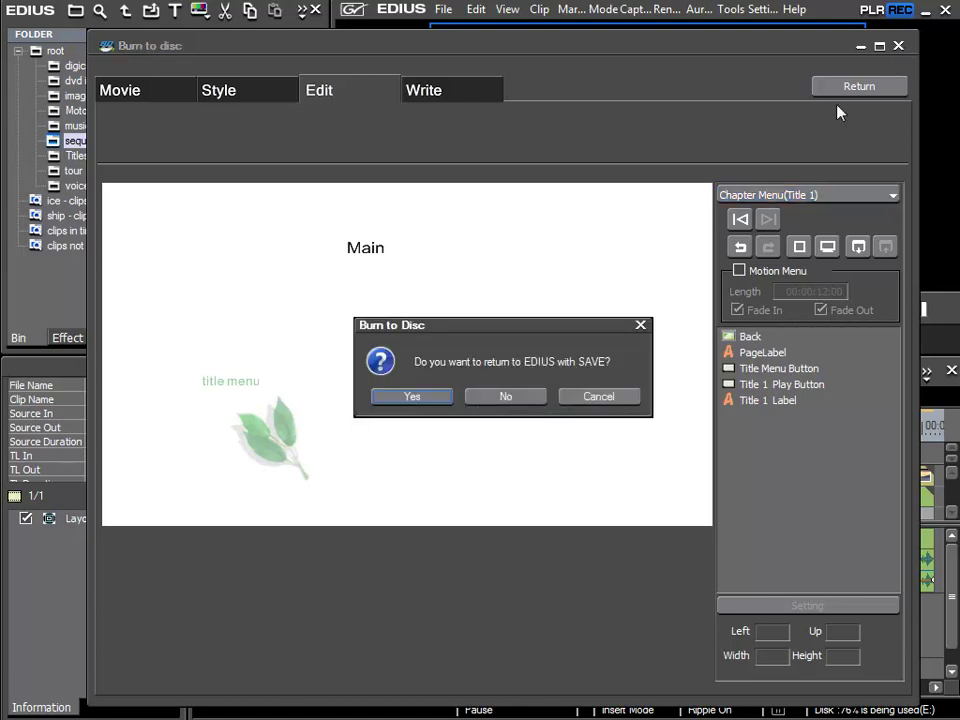
{"action": "left_click", "coordinate": [411, 398]}
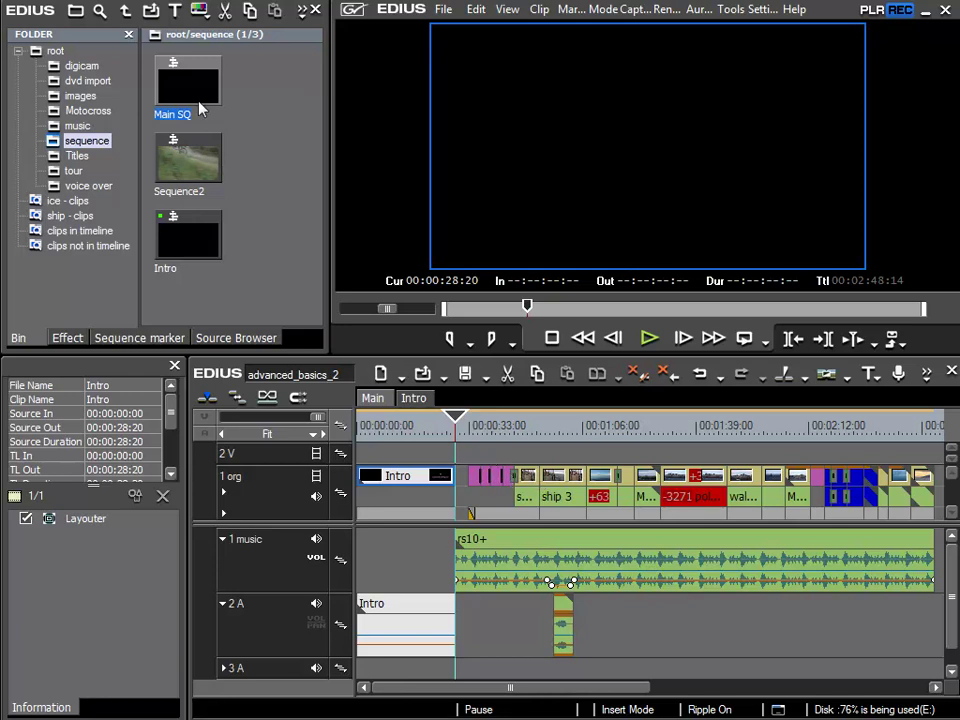
{"action": "left_click", "coordinate": [138, 338]}
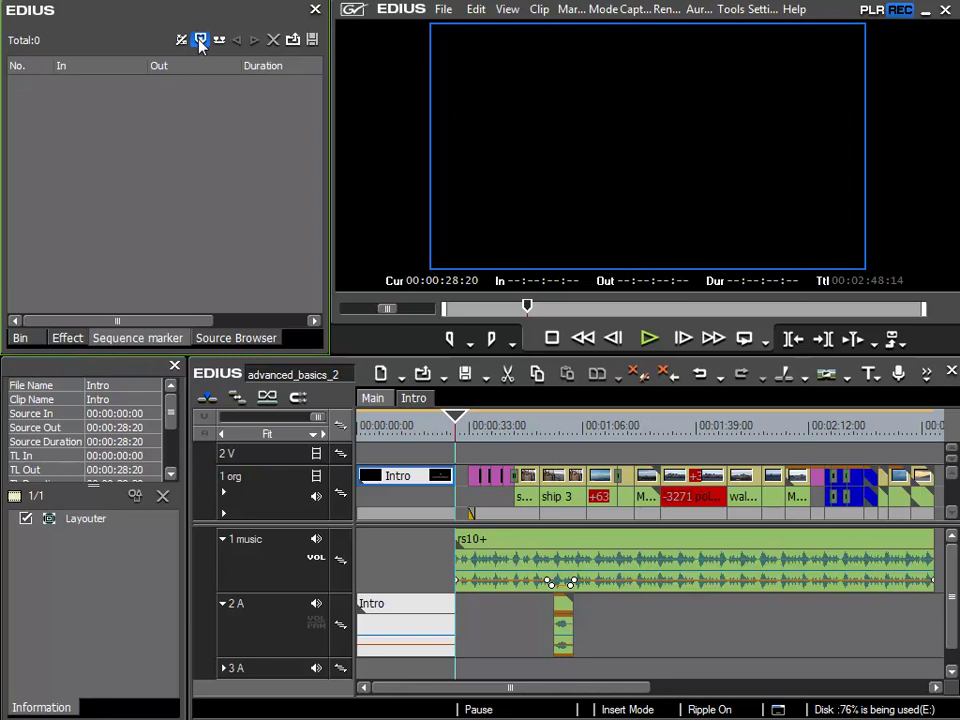
Add sequence markers at 00:00:00:00 and 00:00:28:20
{"action": "mouse_move", "coordinate": [452, 422]}
{"action": "left_mouse_down"}
{"action": "mouse_move", "coordinate": [398, 440]}
{"action": "mouse_move", "coordinate": [262, 330]}
{"action": "left_mouse_up"}
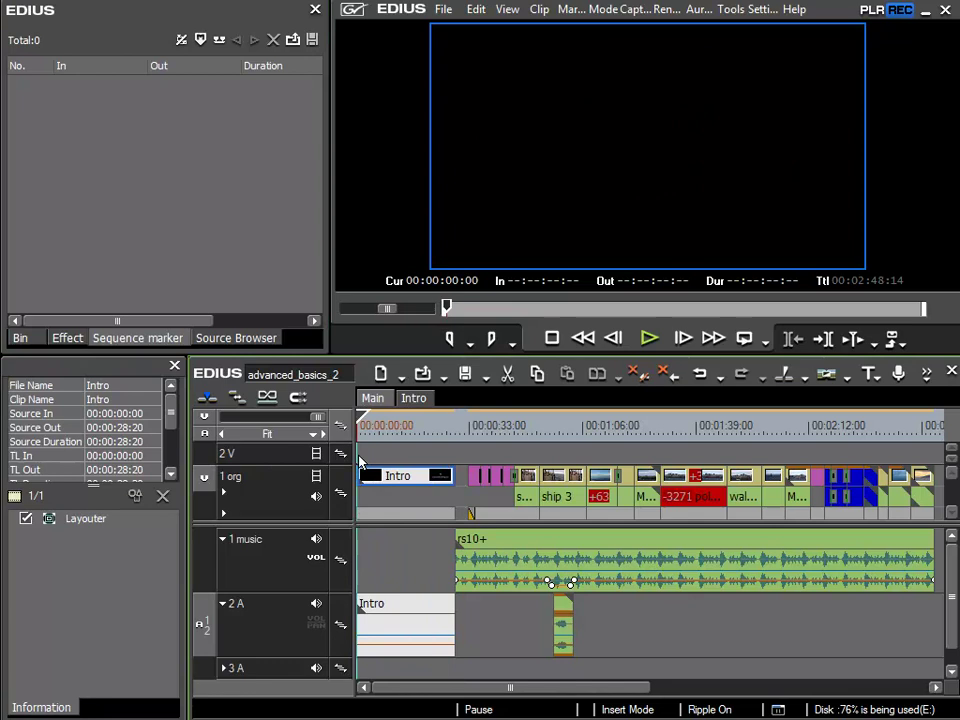
{"action": "left_click", "coordinate": [200, 42]}
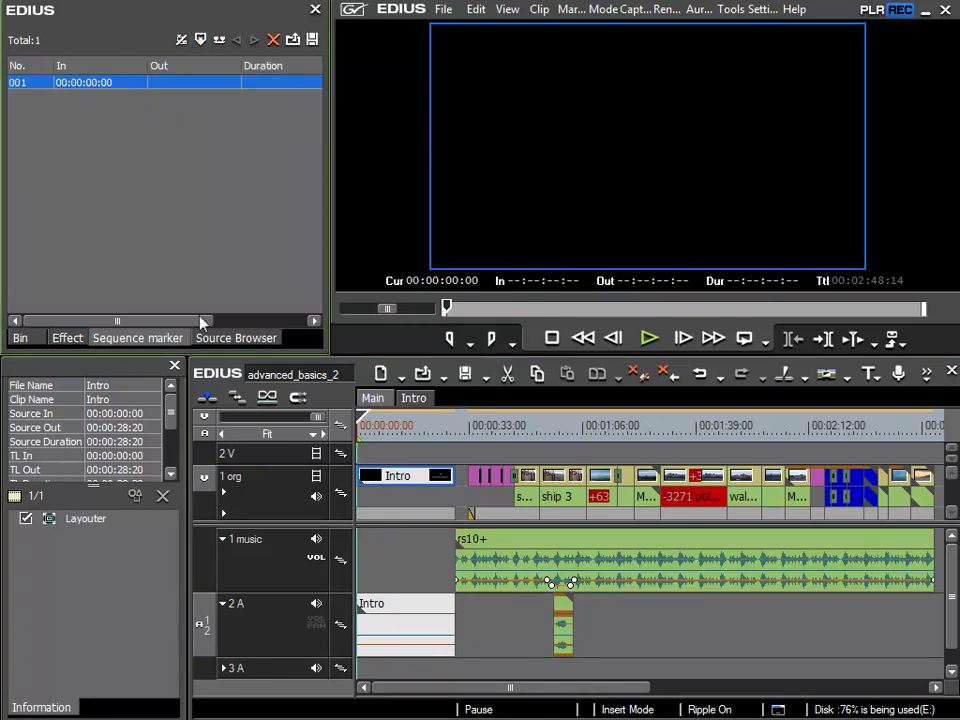
{"action": "left_click_drag", "start_coordinate": [362, 425], "coordinate": [405, 425]}
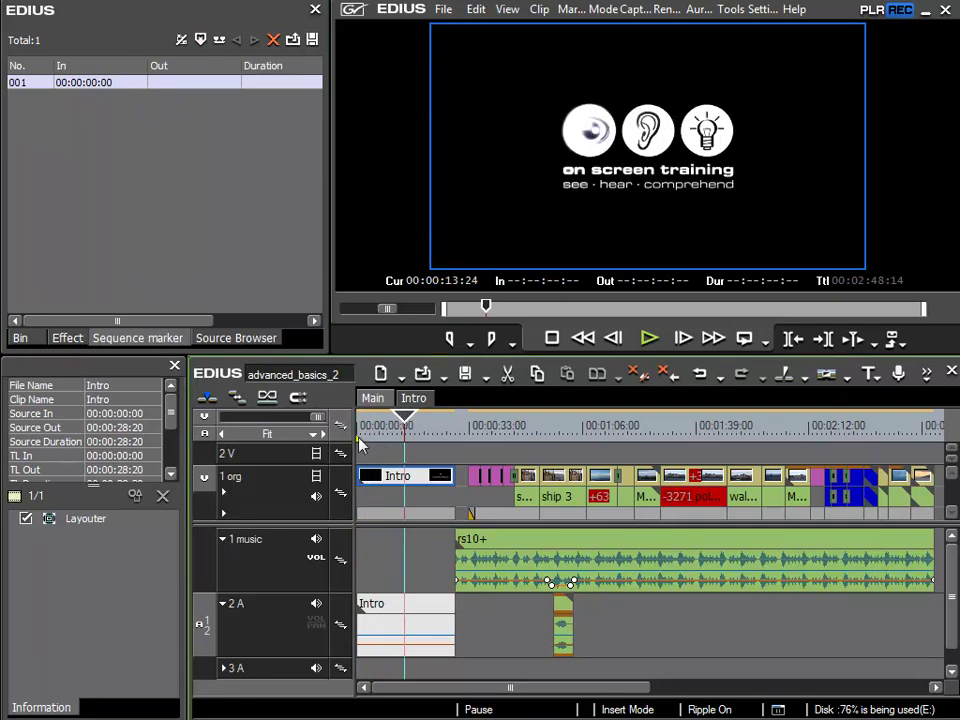
{"action": "left_click", "coordinate": [409, 428]}
{"action": "left_click_drag", "start_coordinate": [409, 428], "coordinate": [517, 428]}
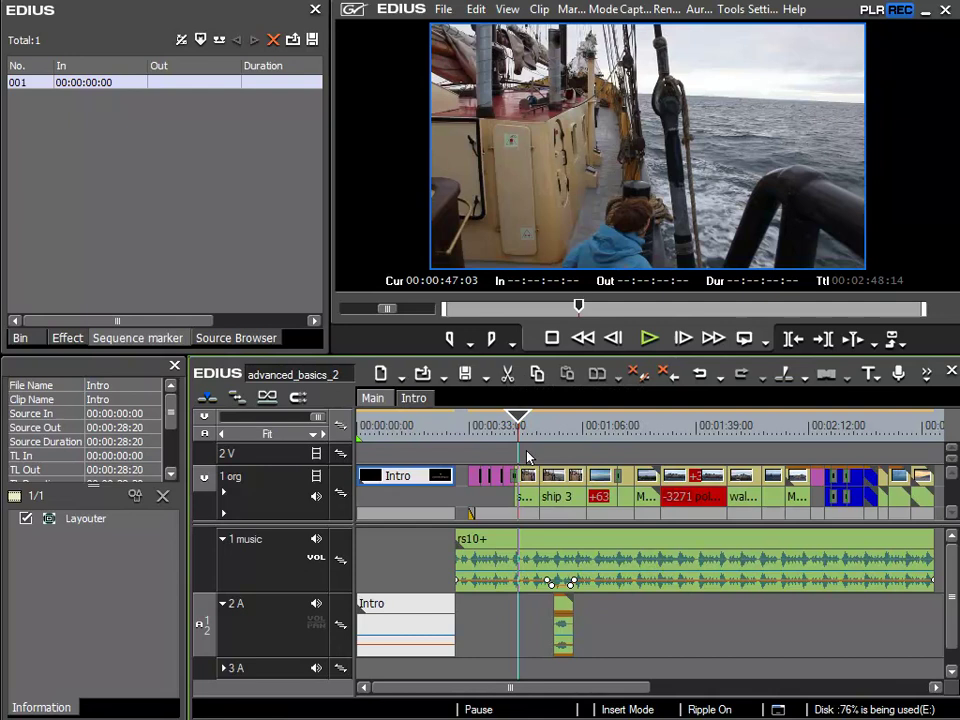
{"action": "left_click", "coordinate": [458, 428]}
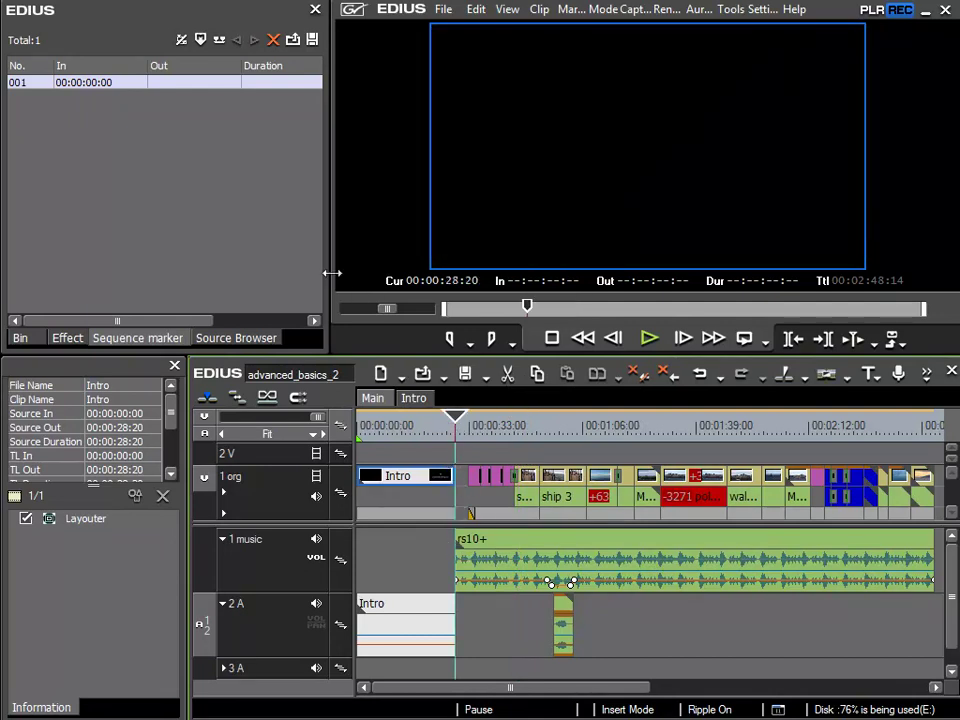
{"action": "left_click", "coordinate": [201, 40]}
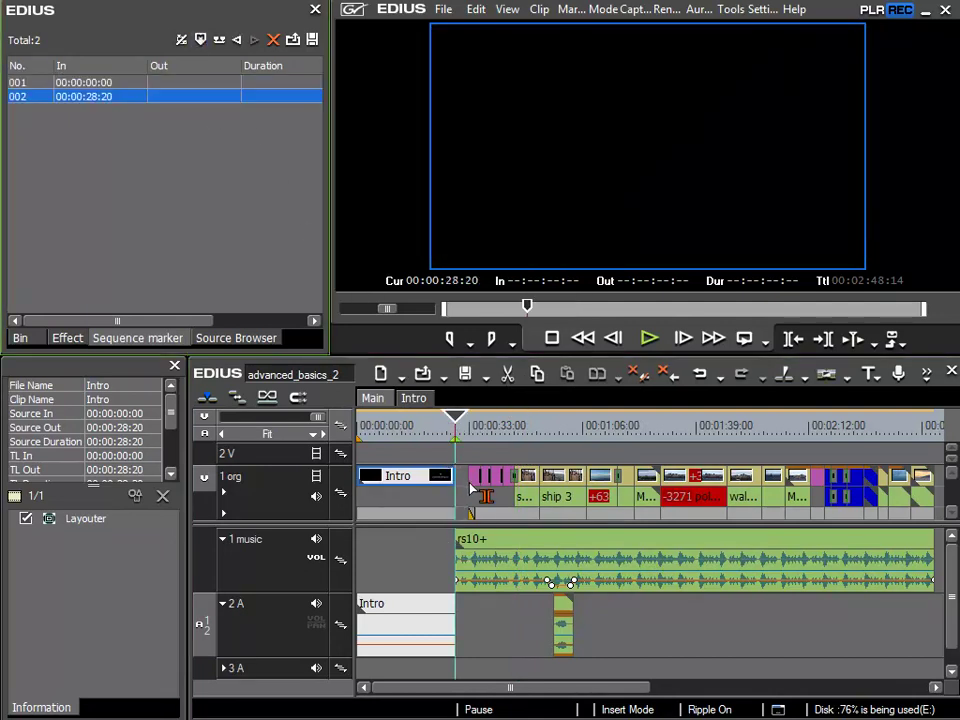
Add sequence markers at 00:01:07:05, 00:02:12:12 and 00:02:35:00
{"action": "left_click_drag", "start_coordinate": [454, 428], "coordinate": [587, 425]}
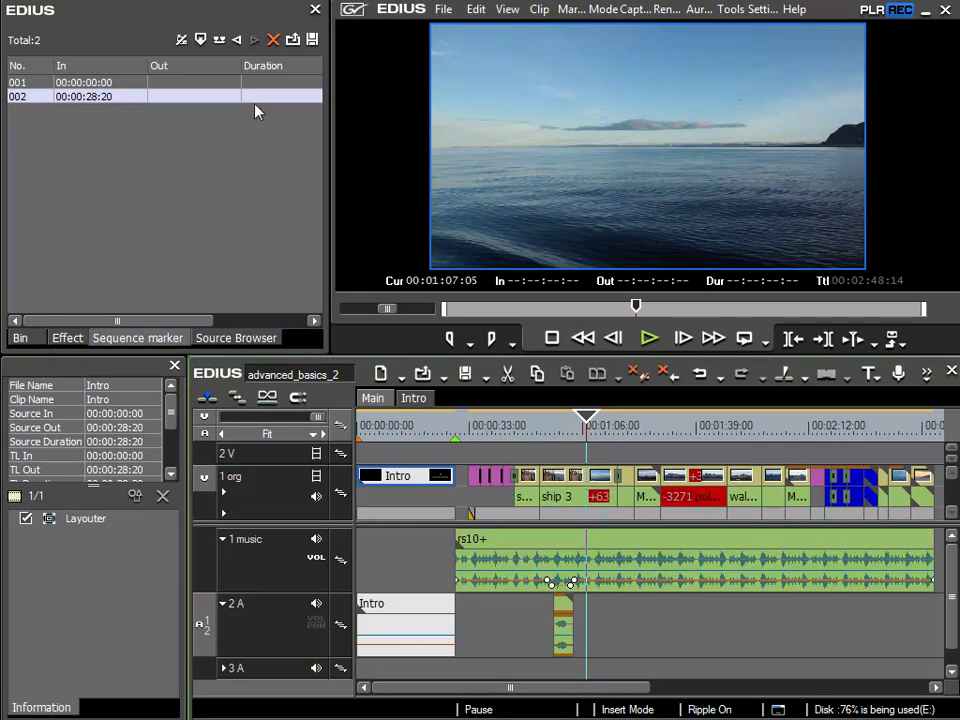
{"action": "left_click", "coordinate": [201, 41]}
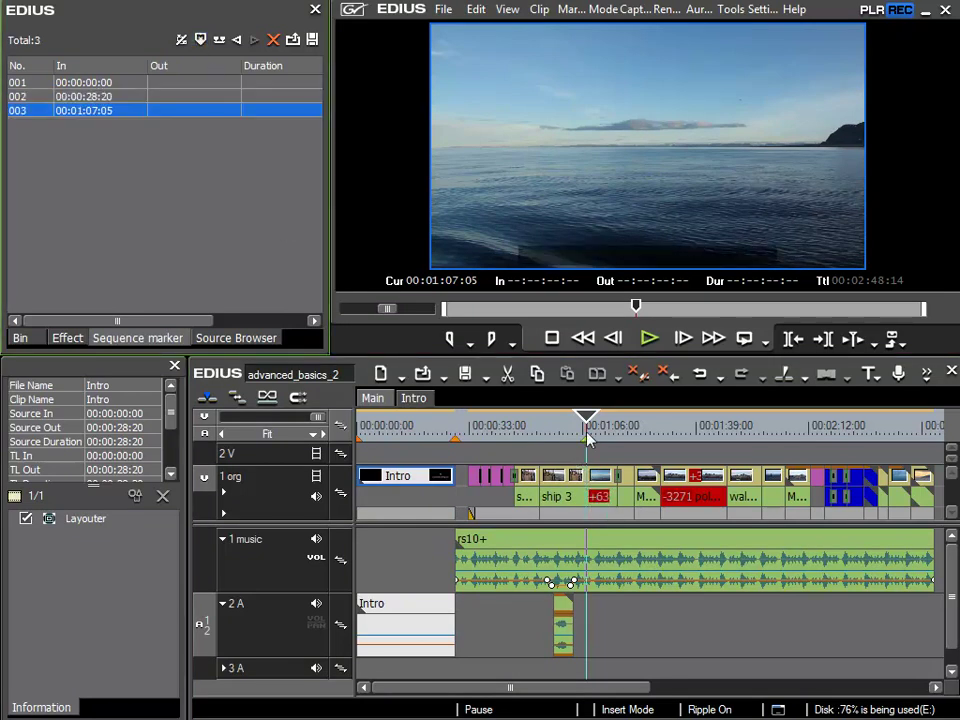
{"action": "left_click_drag", "start_coordinate": [590, 432], "coordinate": [810, 445]}
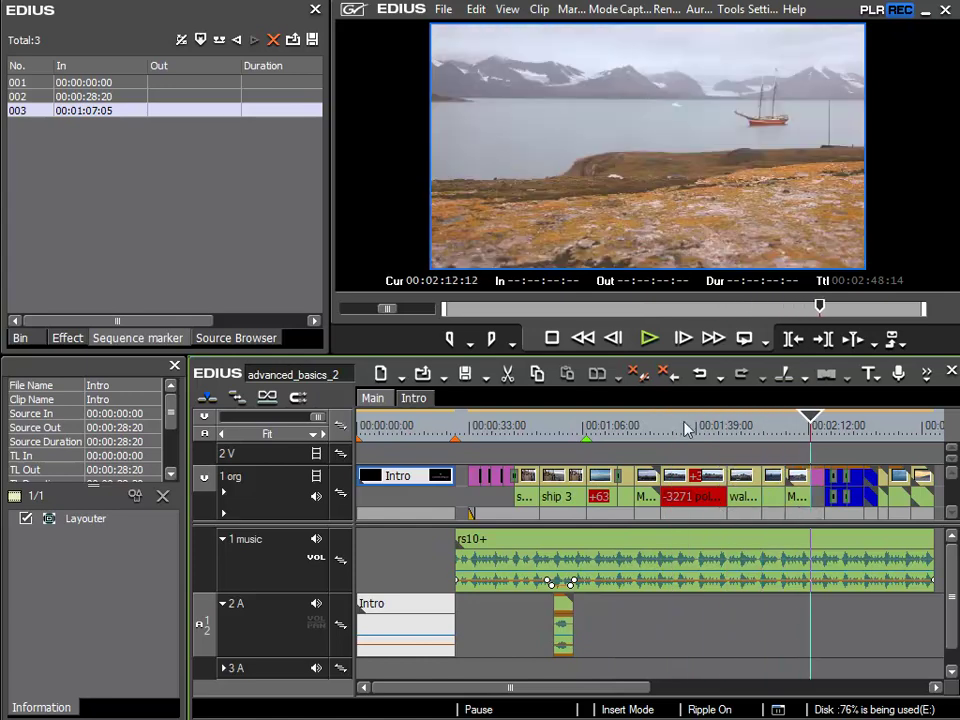
{"action": "left_click", "coordinate": [201, 41]}
{"action": "left_click_drag", "start_coordinate": [600, 686], "coordinate": [697, 678]}
{"action": "left_click", "coordinate": [627, 430]}
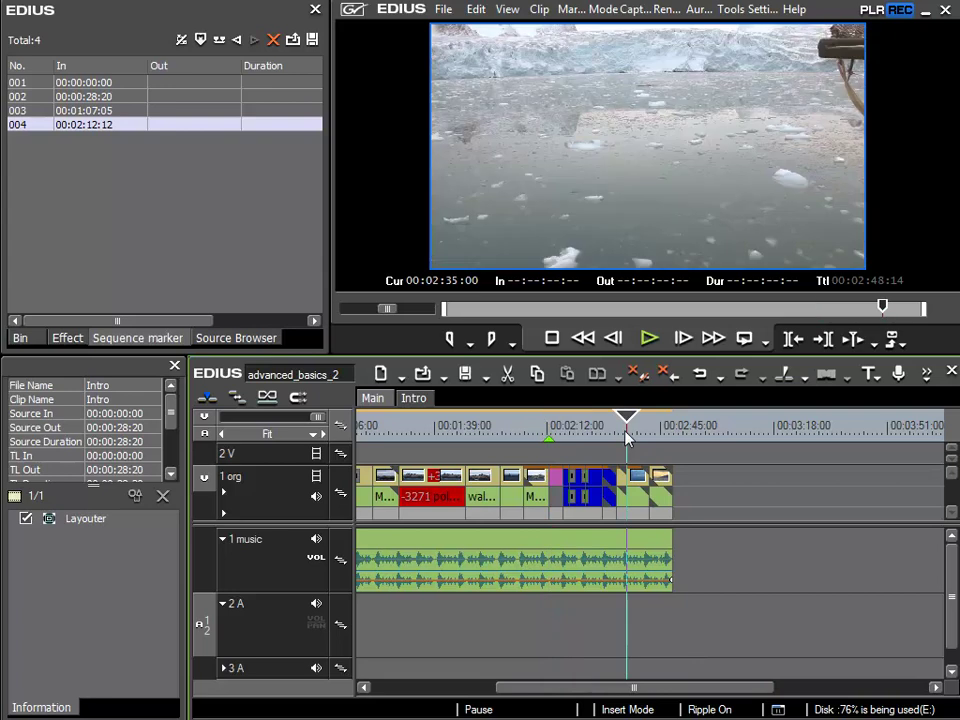
{"action": "left_click", "coordinate": [201, 41]}
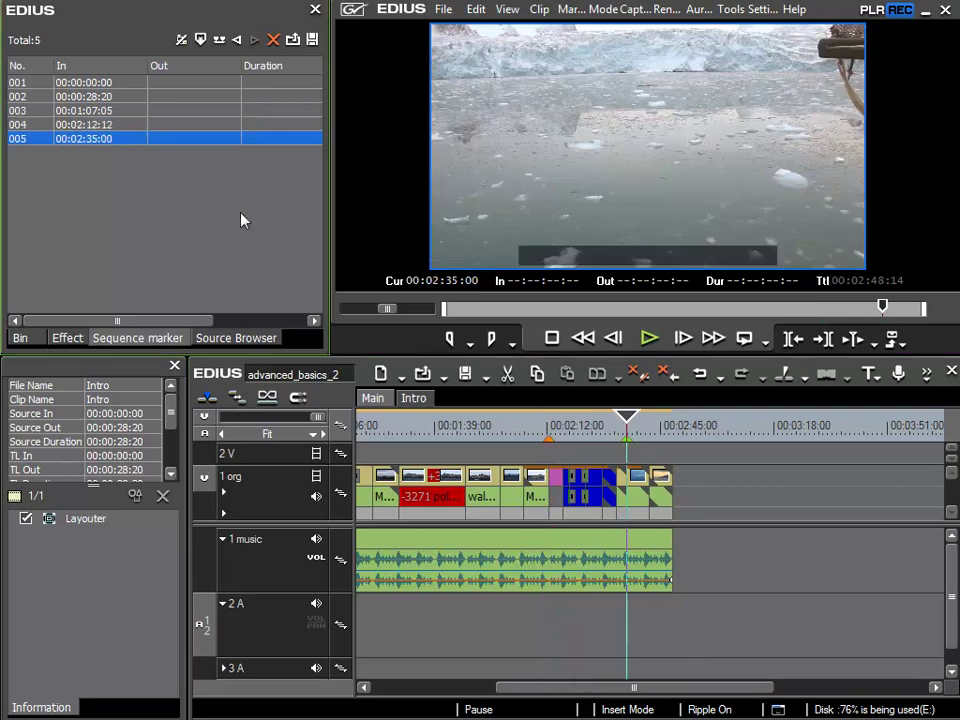
{"action": "left_click_drag", "start_coordinate": [653, 688], "coordinate": [511, 687]}
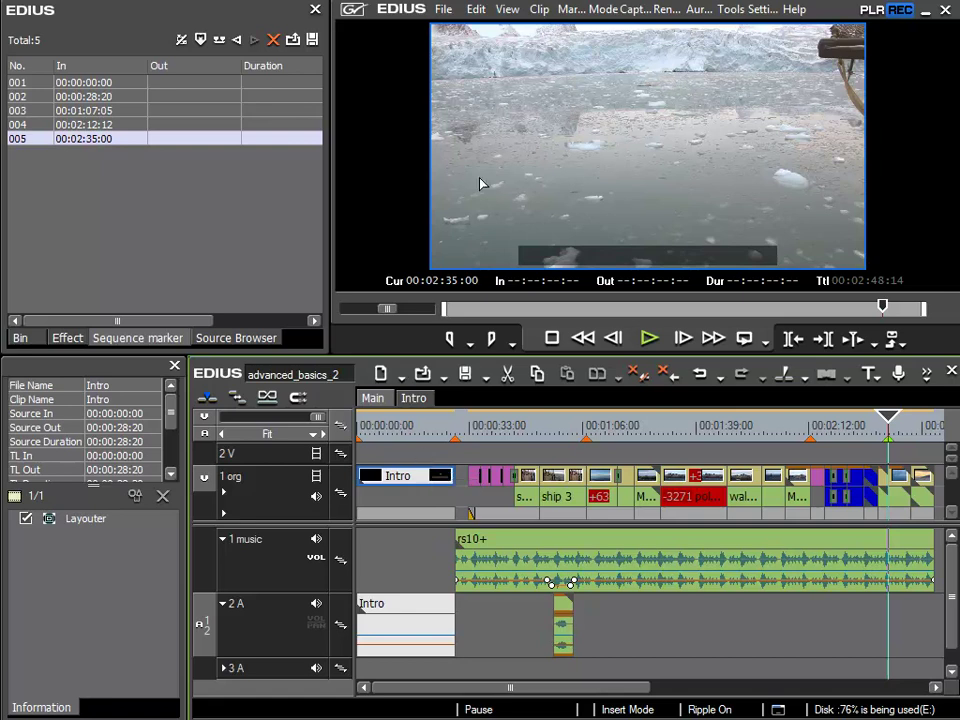
Reopen Burn to disc and show the Chapter Menu (Title 1) page listing five chapters
{"action": "left_click", "coordinate": [443, 10]}
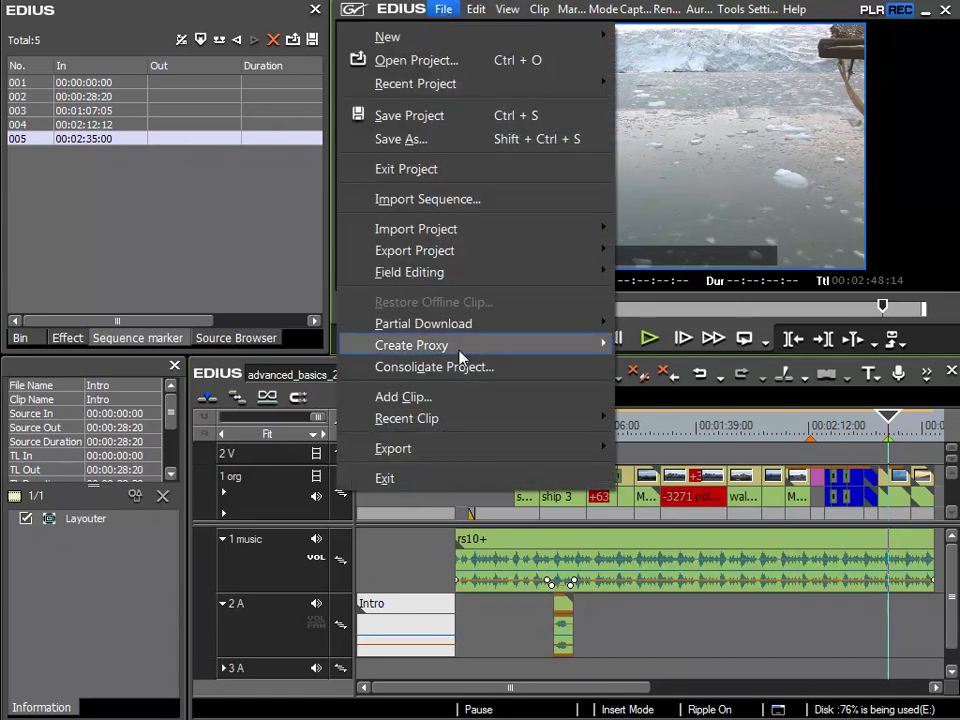
{"action": "mouse_move", "coordinate": [592, 448]}
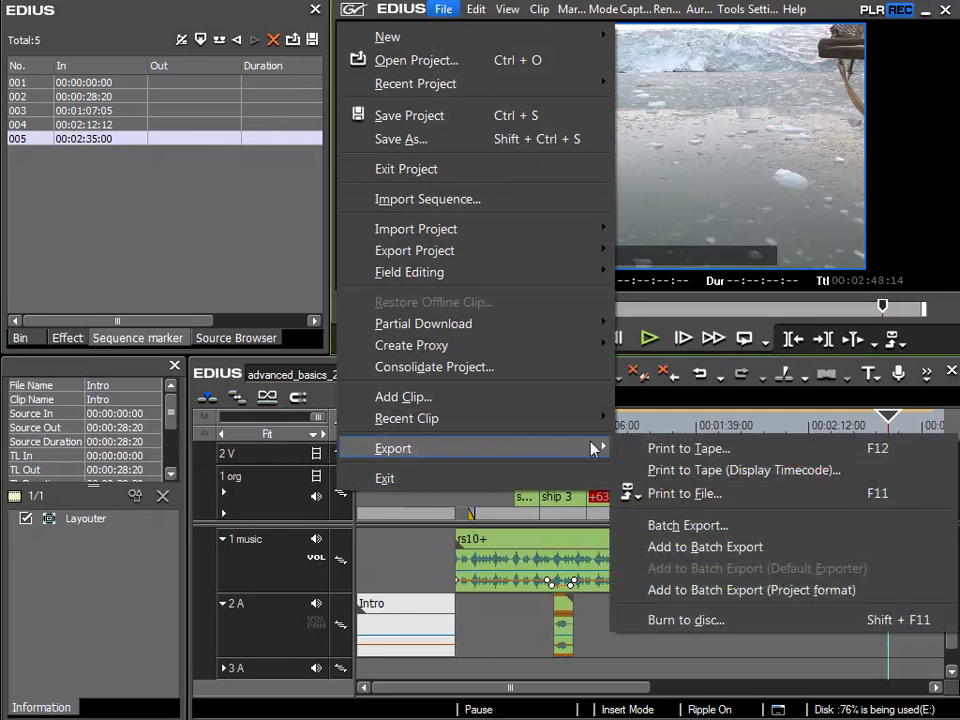
{"action": "left_click", "coordinate": [686, 621]}
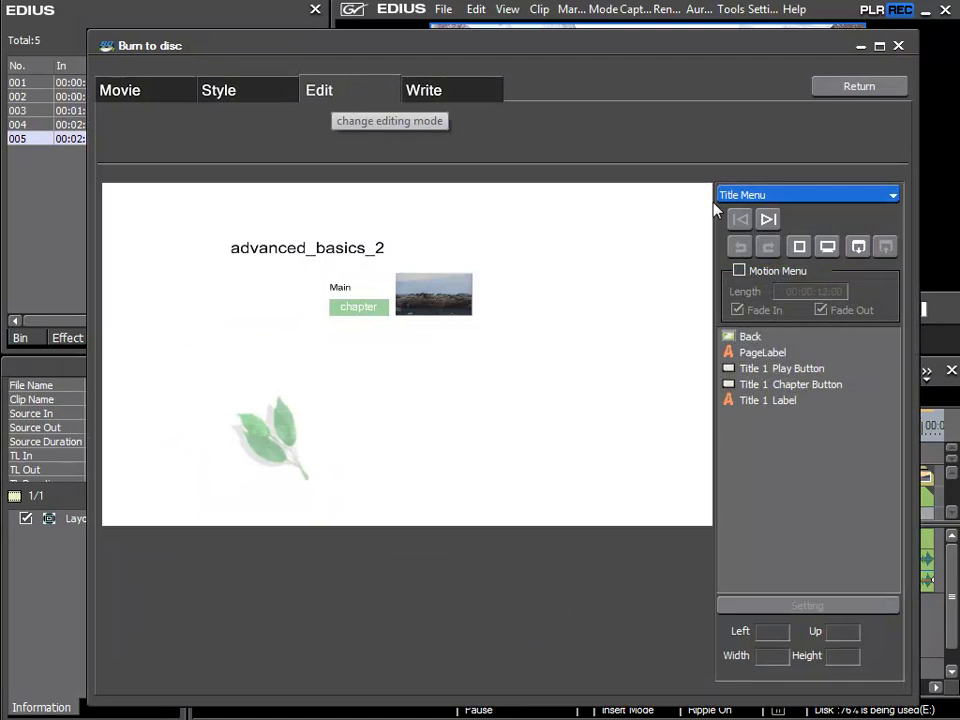
{"action": "left_click", "coordinate": [778, 194]}
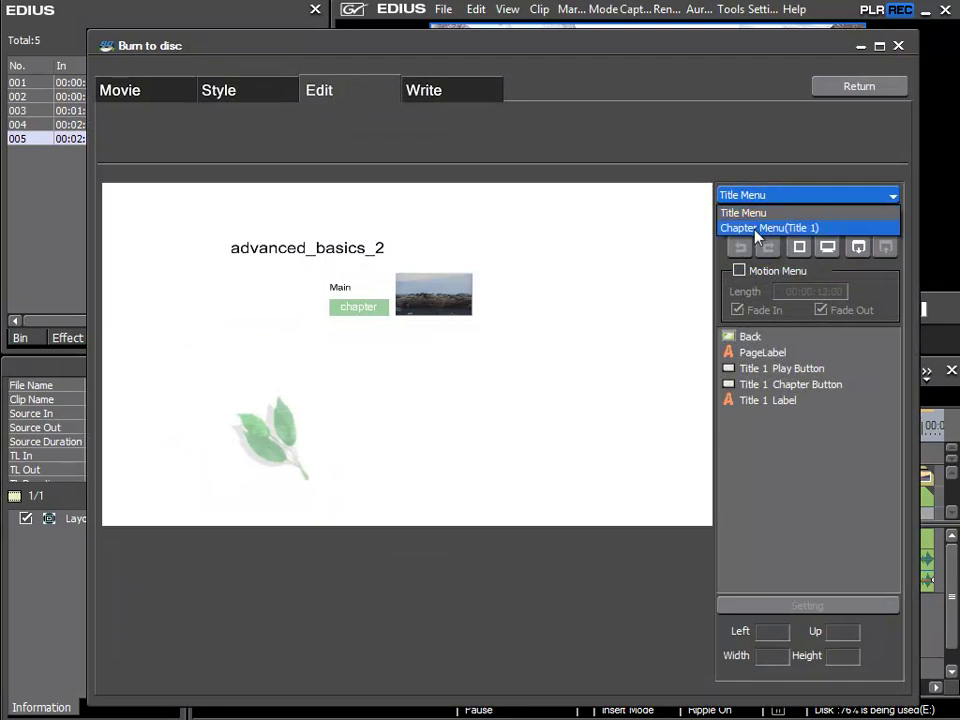
{"action": "left_click", "coordinate": [757, 228]}
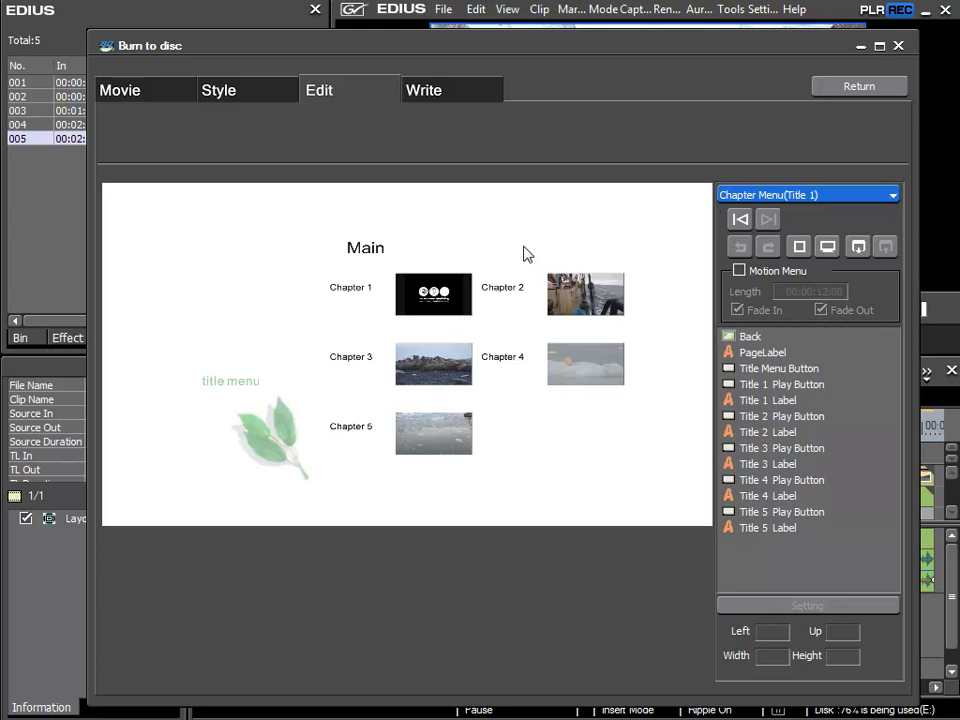
Check the Title Menu page, select its chapter thumbnail, then return to the Chapter Menu page
{"action": "left_click", "coordinate": [806, 194]}
{"action": "left_click", "coordinate": [745, 212]}
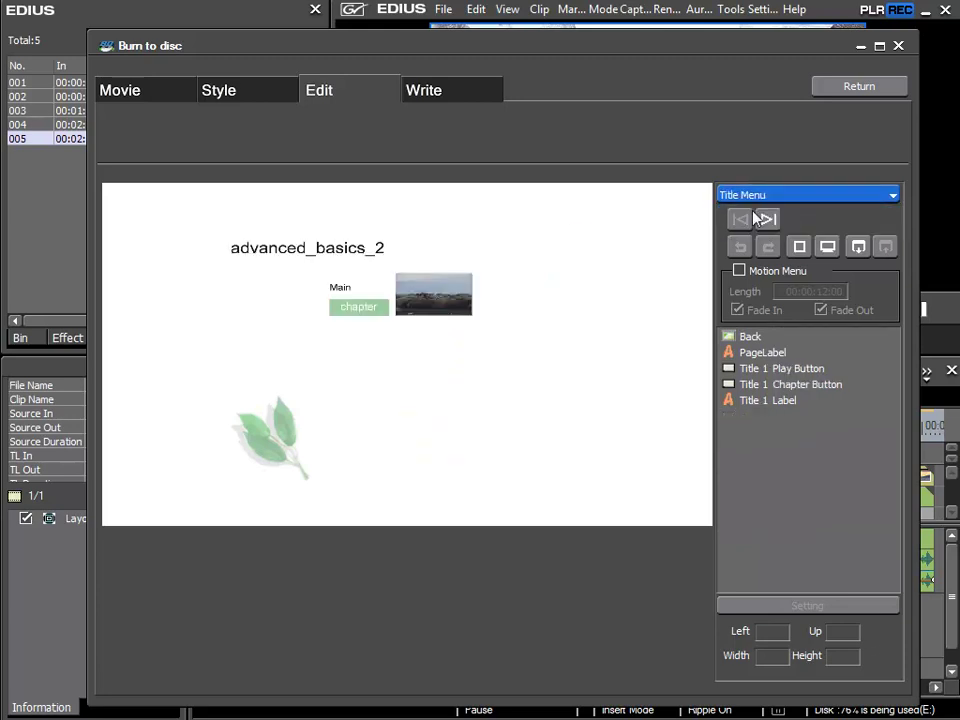
{"action": "left_click", "coordinate": [424, 298]}
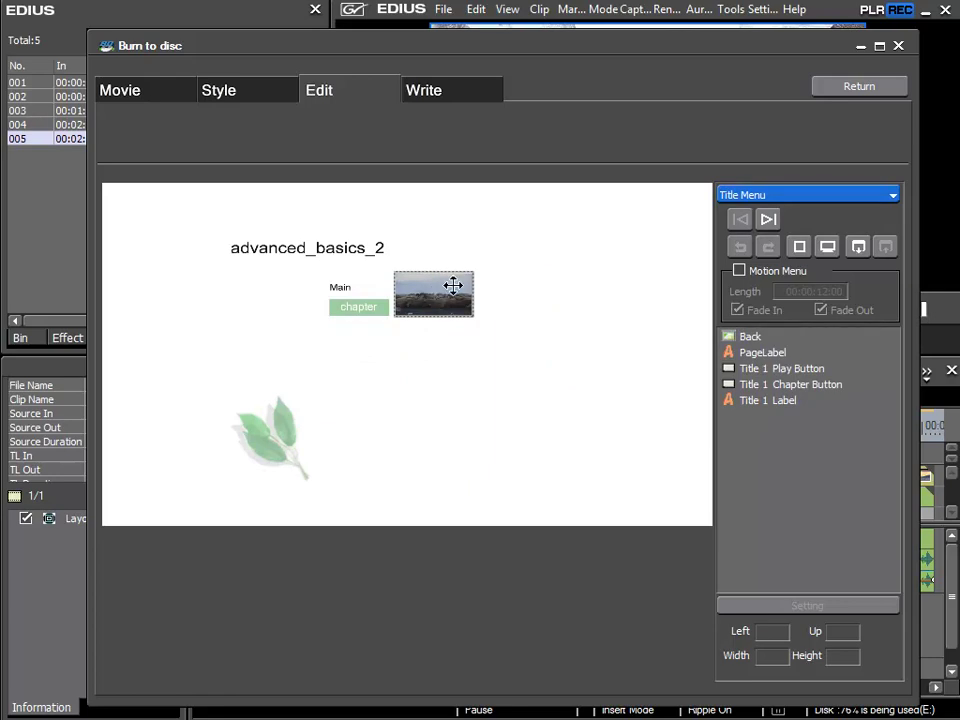
{"action": "left_click", "coordinate": [806, 195]}
{"action": "left_click", "coordinate": [777, 222]}
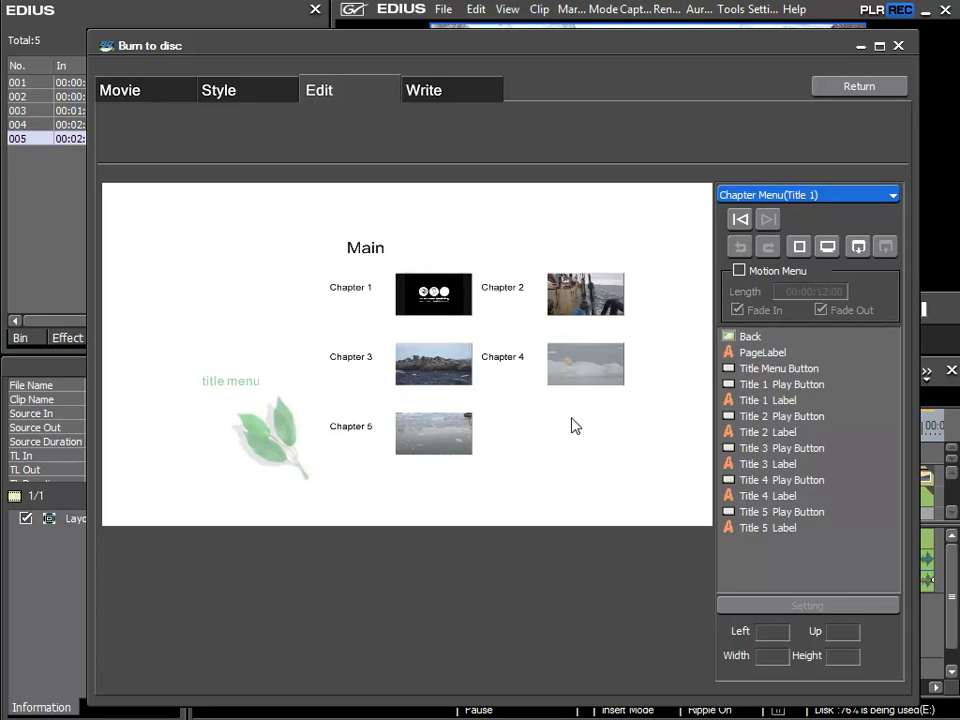
Tick No Title Menu (Only One Title) on the Style page and inspect the result in Edit
{"action": "left_click", "coordinate": [246, 95]}
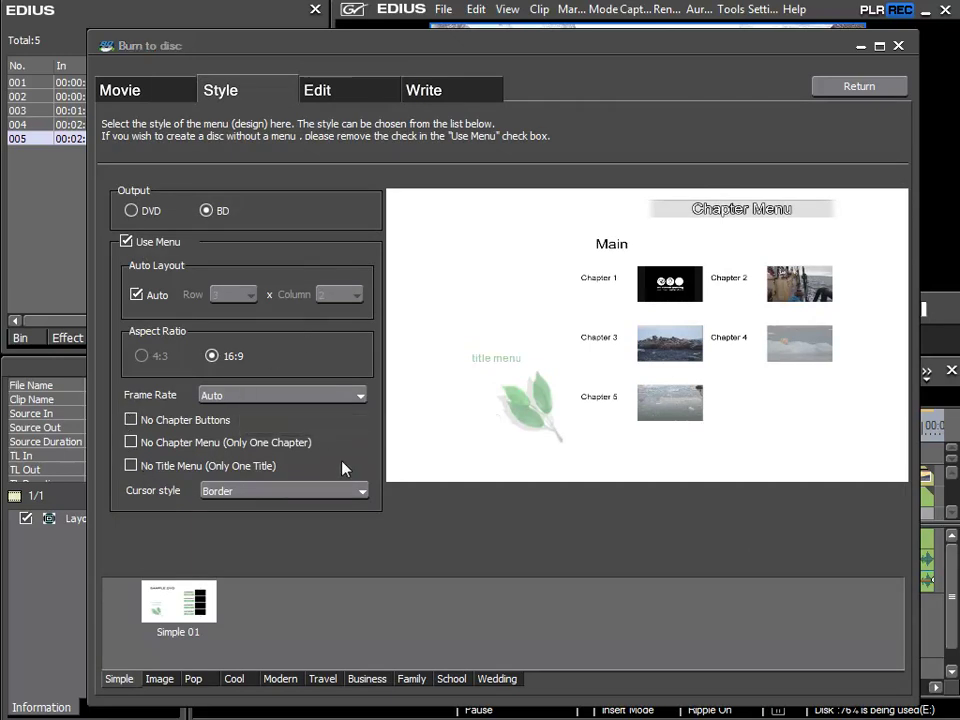
{"action": "left_click", "coordinate": [131, 468]}
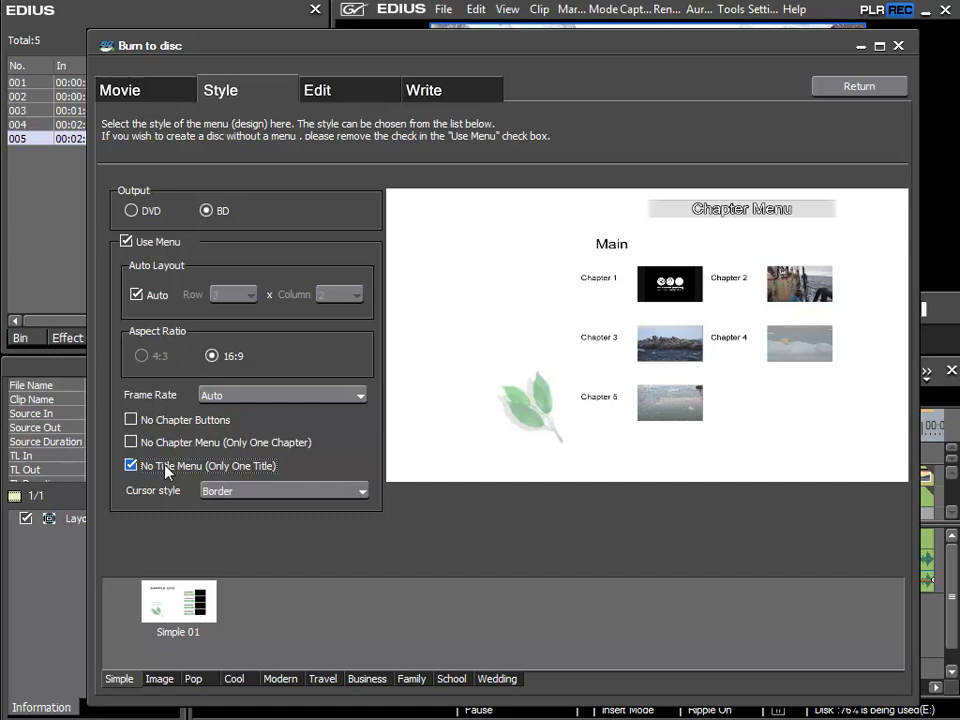
{"action": "left_click", "coordinate": [343, 97]}
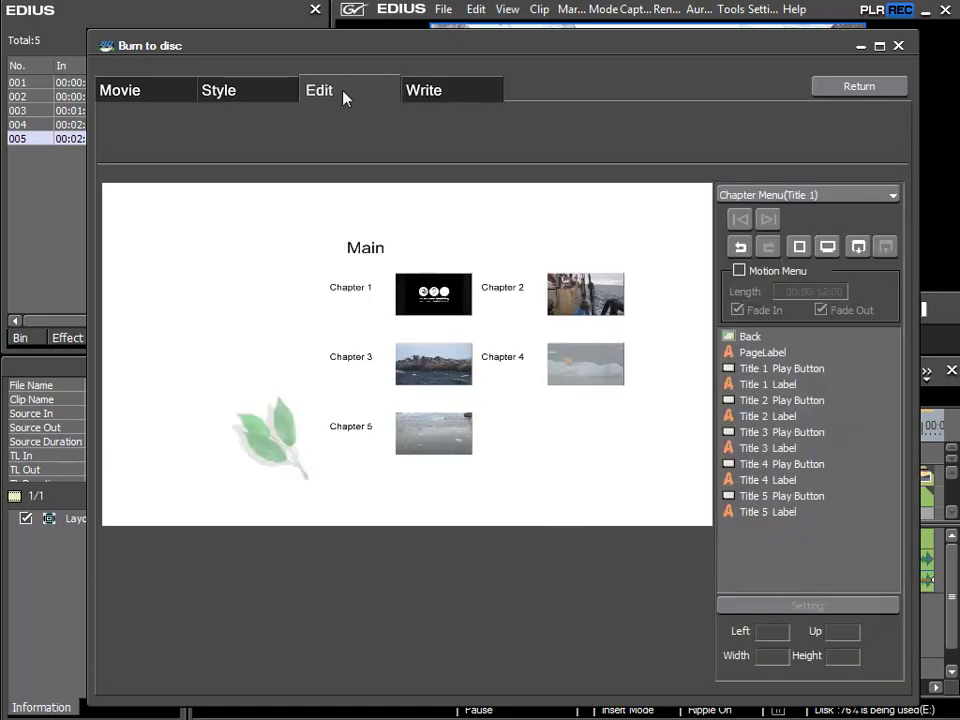
{"action": "left_click", "coordinate": [272, 244]}
{"action": "left_click", "coordinate": [226, 314]}
Confirm which menu pages remain in the page list, then go back to the Style page
{"action": "left_click", "coordinate": [869, 196]}
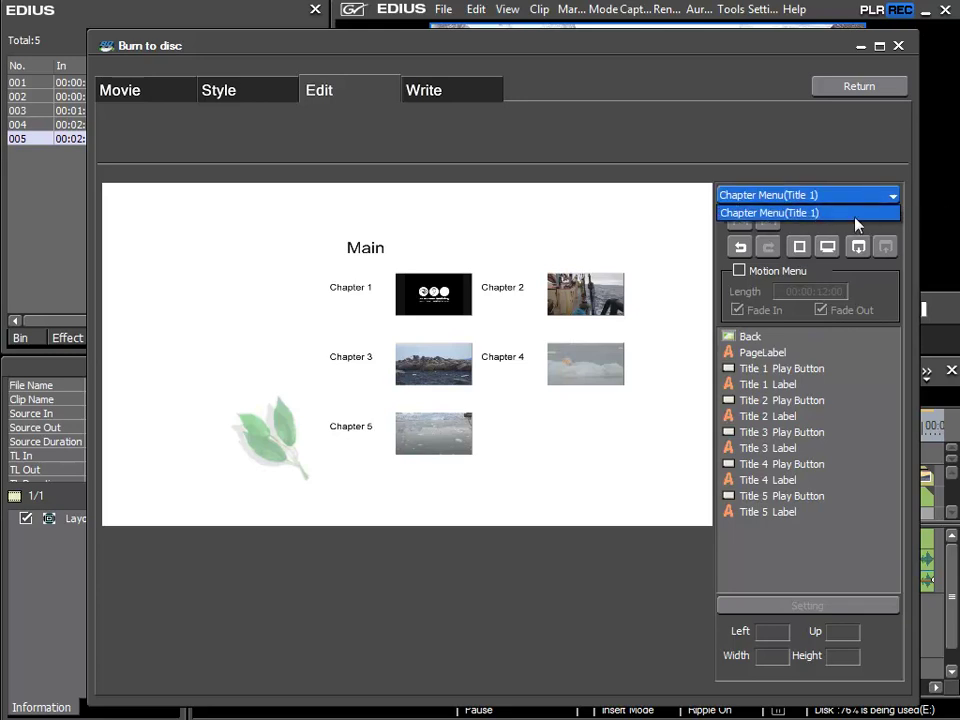
{"action": "left_click", "coordinate": [838, 160]}
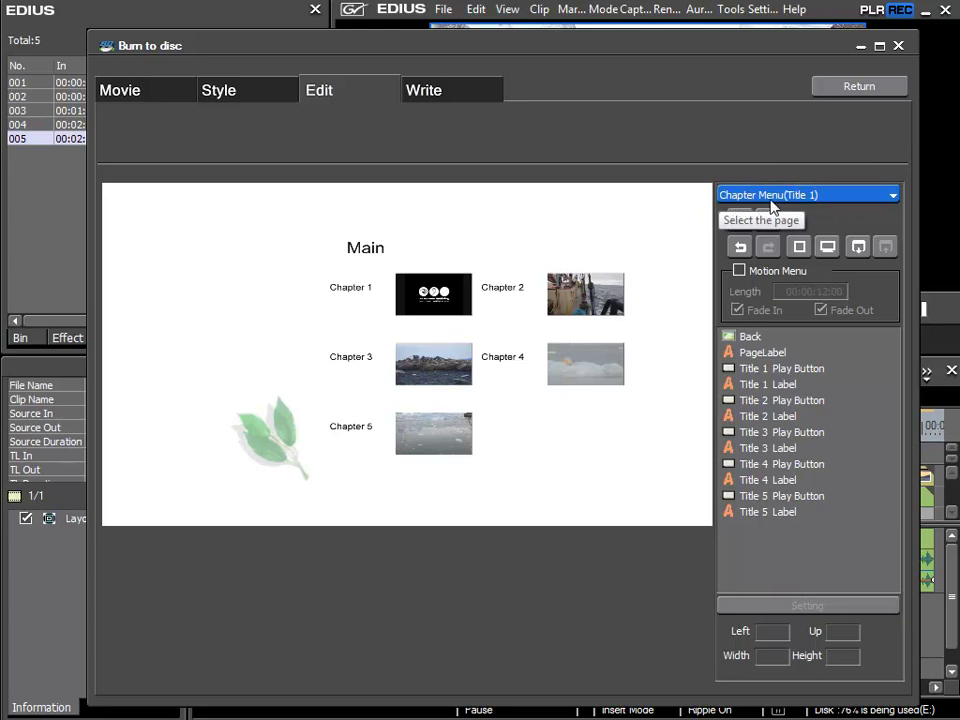
{"action": "left_click", "coordinate": [213, 97]}
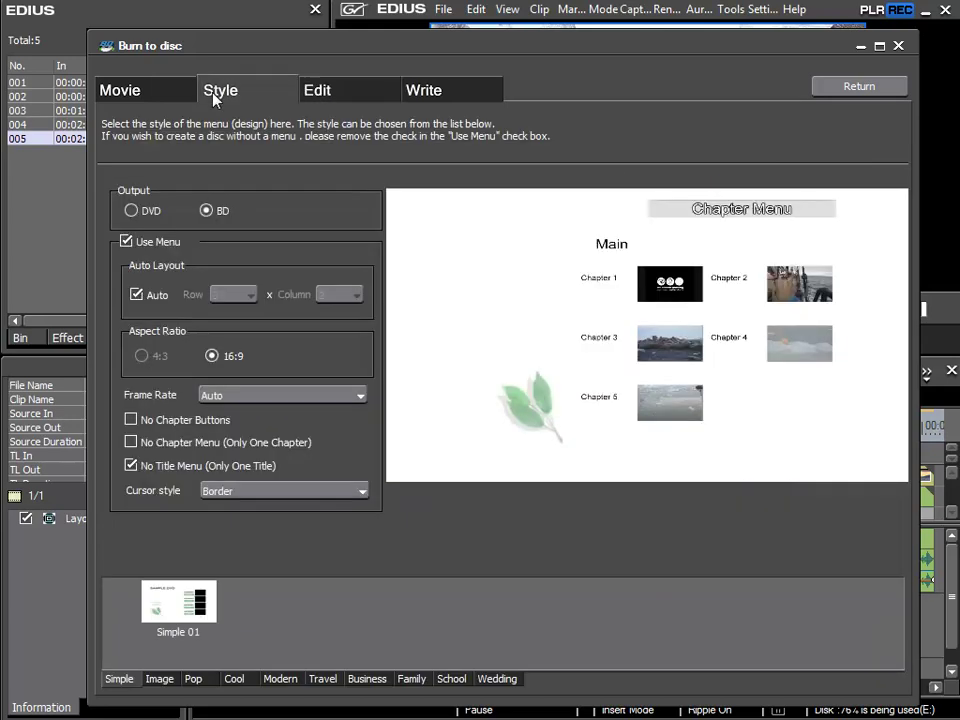